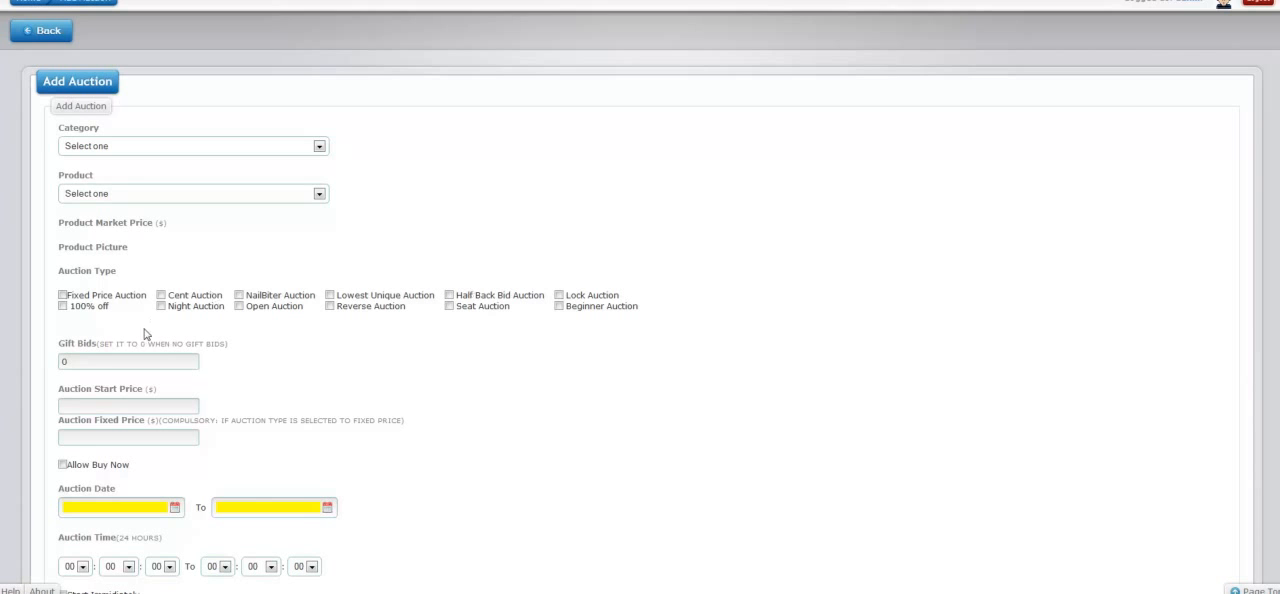
# - Select the Cent Auction and NailBiter Auction types together, and clear NailBiter Auction again
pyautogui.click(161, 296)
pyautogui.click(239, 295)
pyautogui.moveTo(168, 297); pyautogui.dragTo(228, 301)
pyautogui.click(228, 300)
pyautogui.click(239, 295)
# - Try the Fixed Price Auction type with its Auction Fixed Price field, and clear the type again
pyautogui.moveTo(70, 300); pyautogui.dragTo(146, 298)
pyautogui.click(147, 299)
pyautogui.click(67, 297)
pyautogui.click(107, 435)
pyautogui.click(62, 297)
# - Try the 100% off, Night Auction and Open Auction types one after another, clearing each again
pyautogui.click(63, 307)
pyautogui.click(62, 306)
pyautogui.click(161, 306)
pyautogui.click(161, 306)
pyautogui.click(239, 306)
pyautogui.click(239, 306)
# - Clear Cent Auction and try the Lowest Unique Auction and Reverse Auction types in turn, clearing each again
pyautogui.click(161, 295)
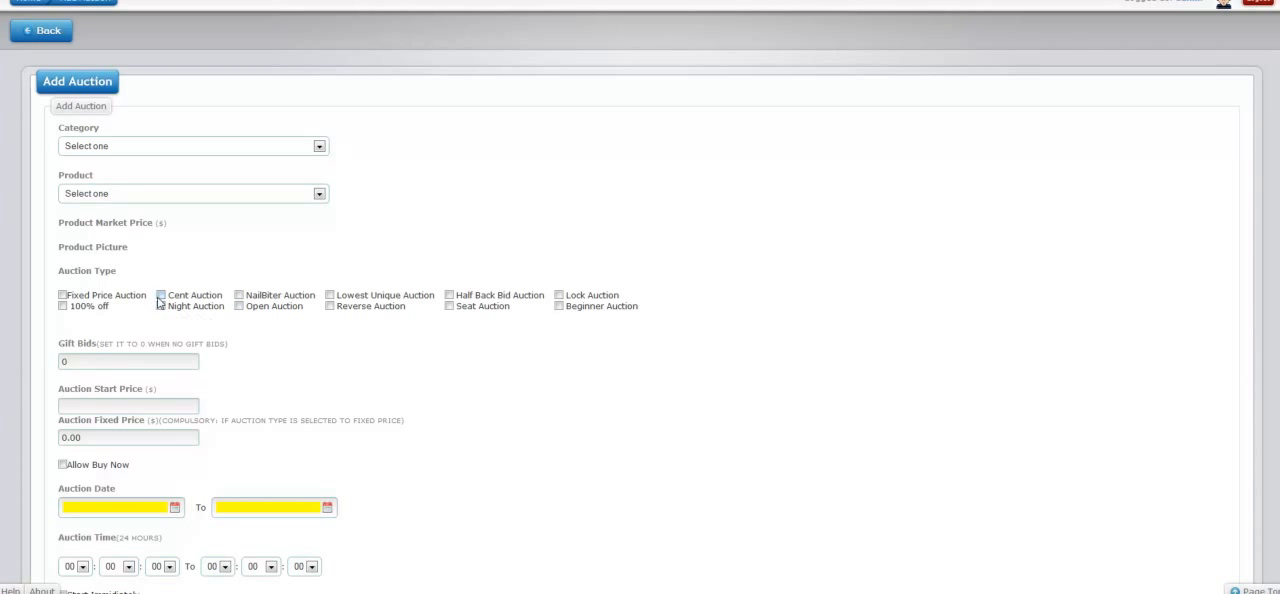
pyautogui.click(330, 296)
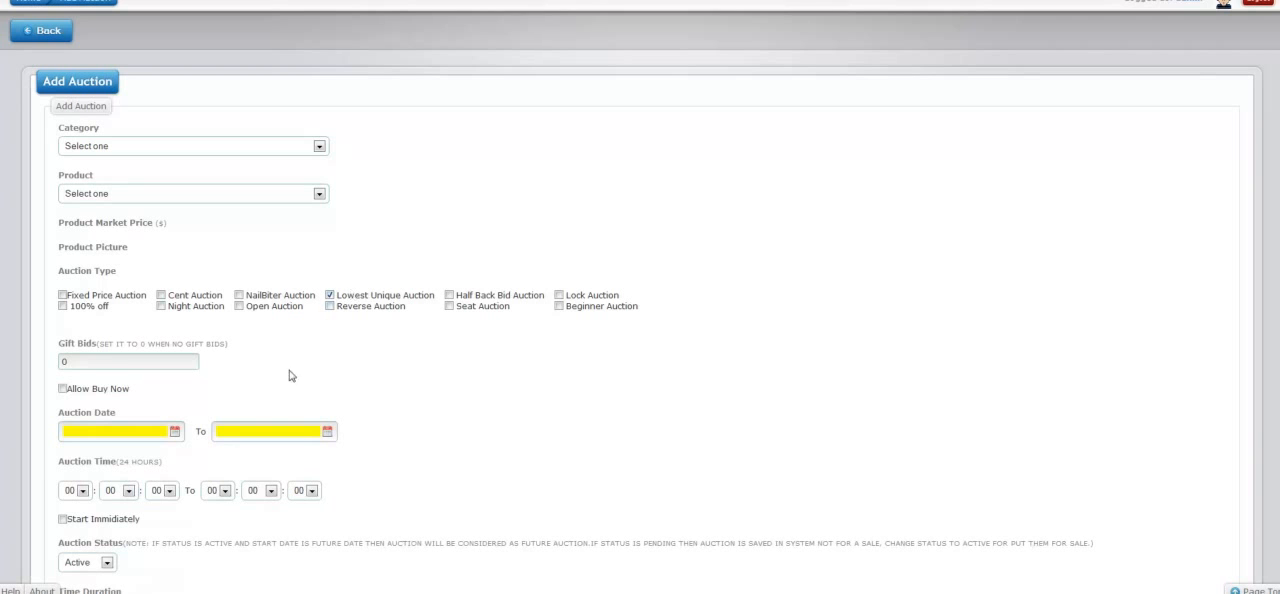
pyautogui.scroll(-1, 373, 346)
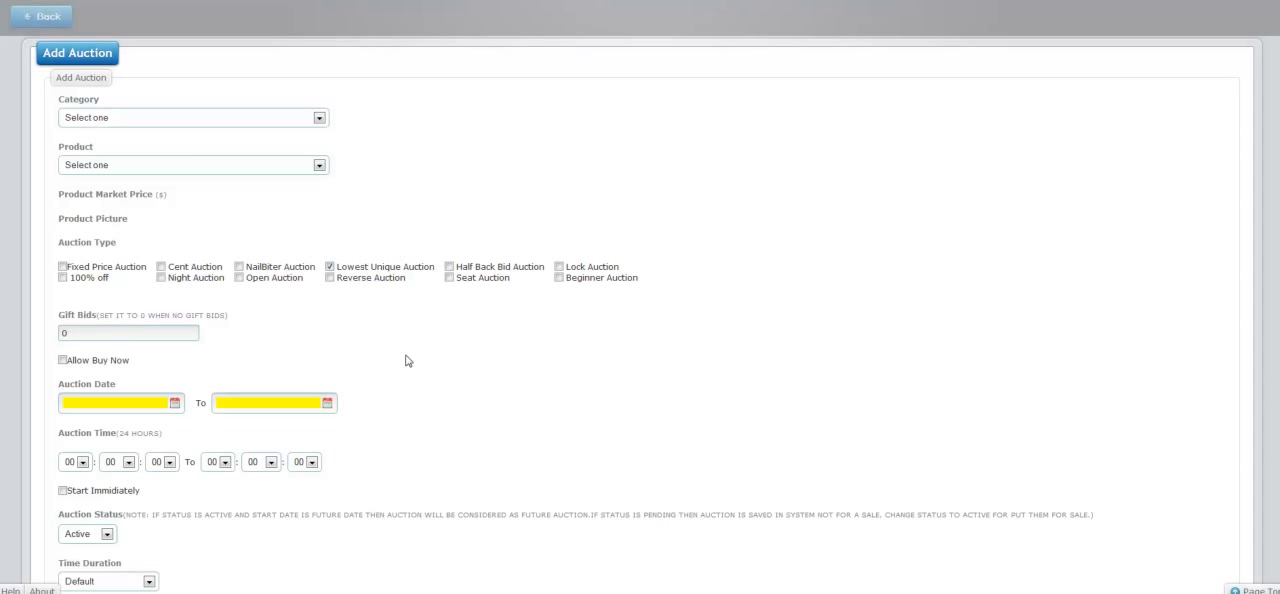
pyautogui.click(333, 270)
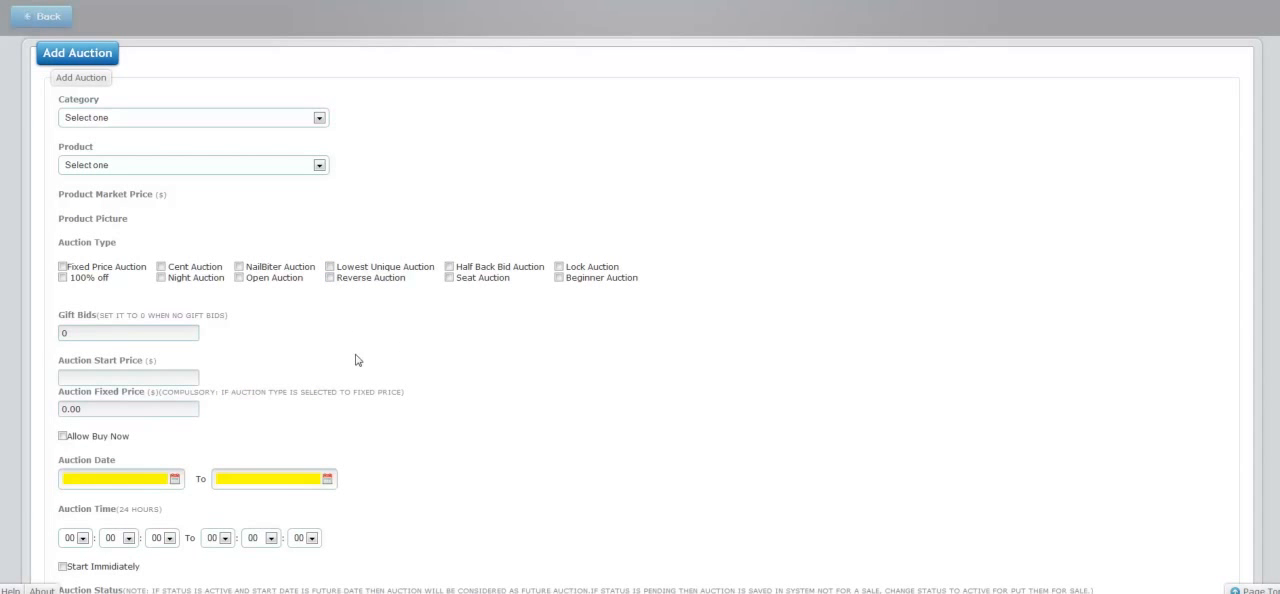
pyautogui.click(330, 280)
pyautogui.click(330, 278)
# - Select the Half Back Bid Auction and Cent Auction types together, and clear Half Back Bid Auction again
pyautogui.click(449, 267)
pyautogui.click(161, 267)
pyautogui.moveTo(456, 266); pyautogui.dragTo(546, 282)
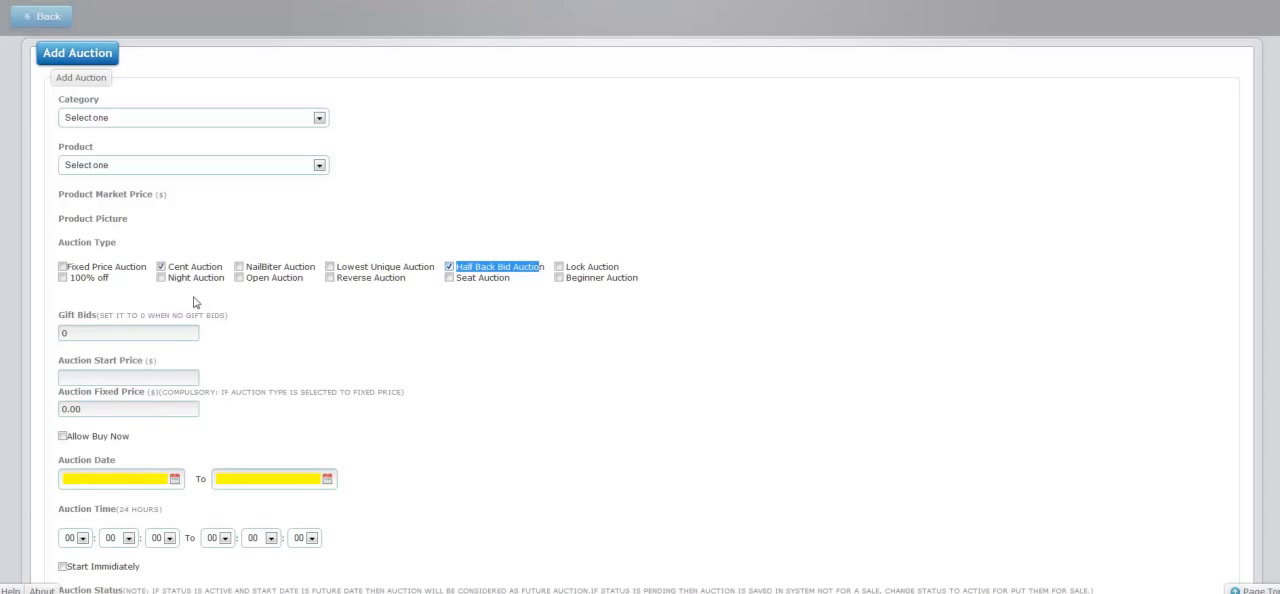
pyautogui.click(490, 298)
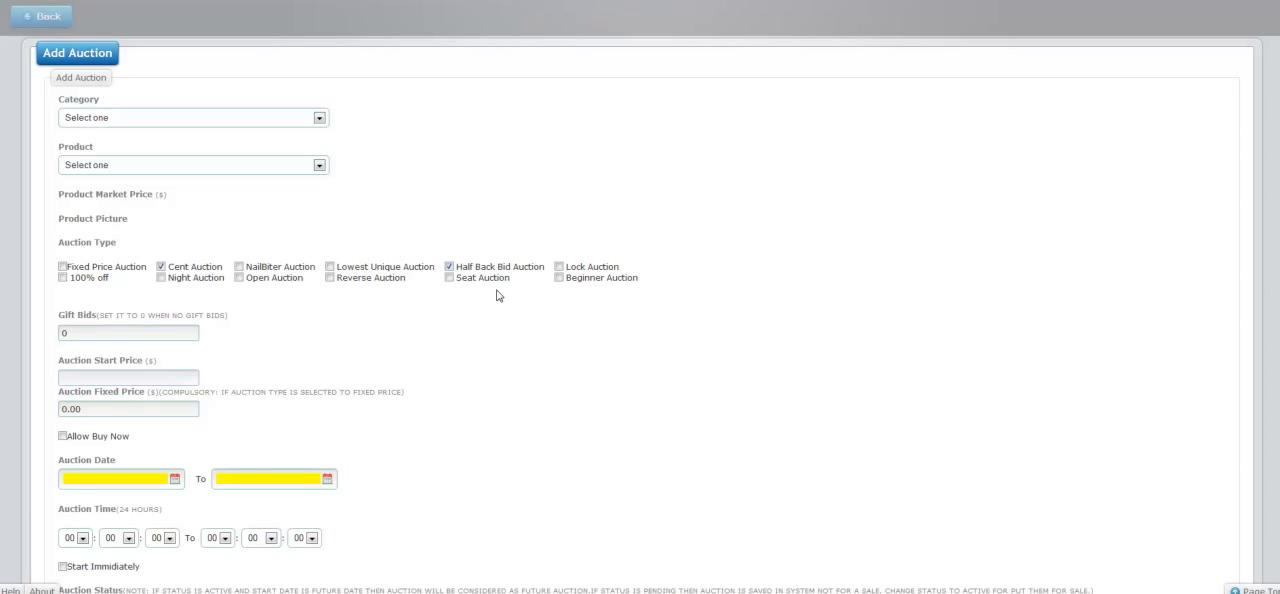
pyautogui.click(449, 267)
# - Add the Seat Auction type alongside Cent Auction and set both Min Seats and Max Seats to 10
pyautogui.tripleClick(449, 278)
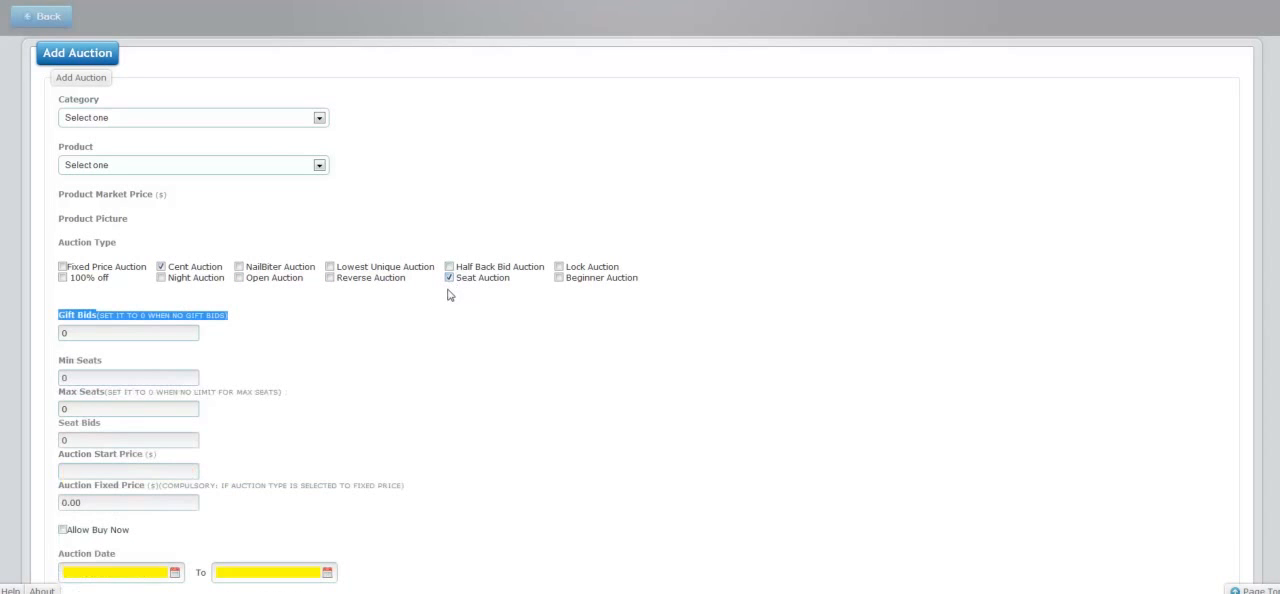
pyautogui.click(348, 346)
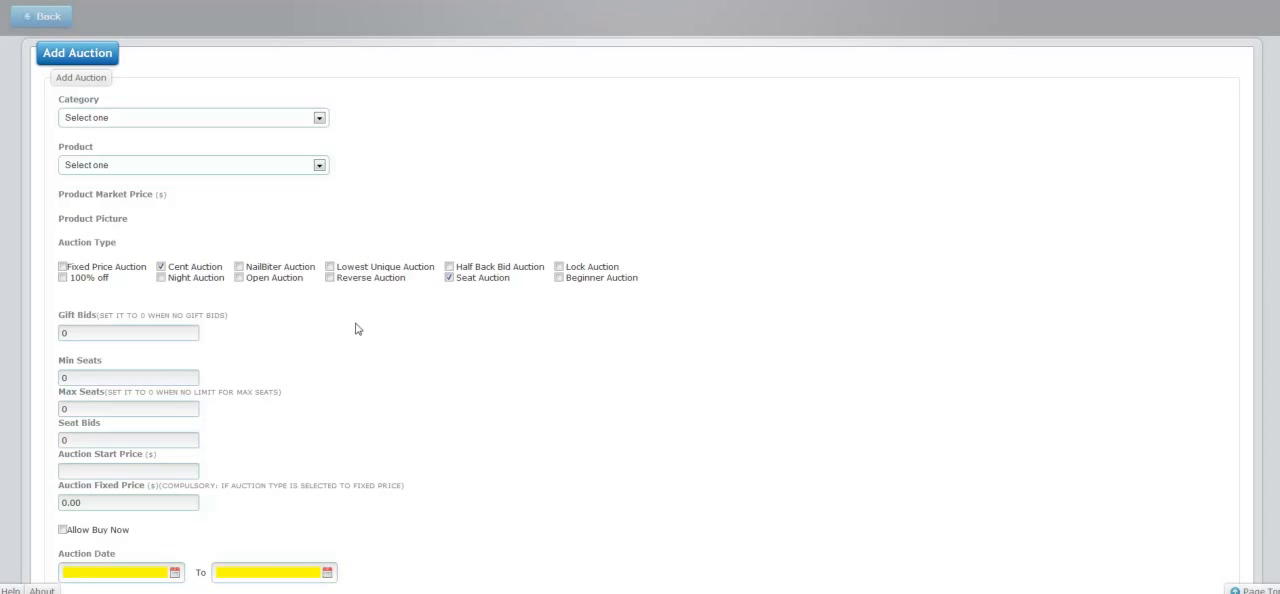
pyautogui.scroll(-3, 350, 345)
pyautogui.press('Tab')
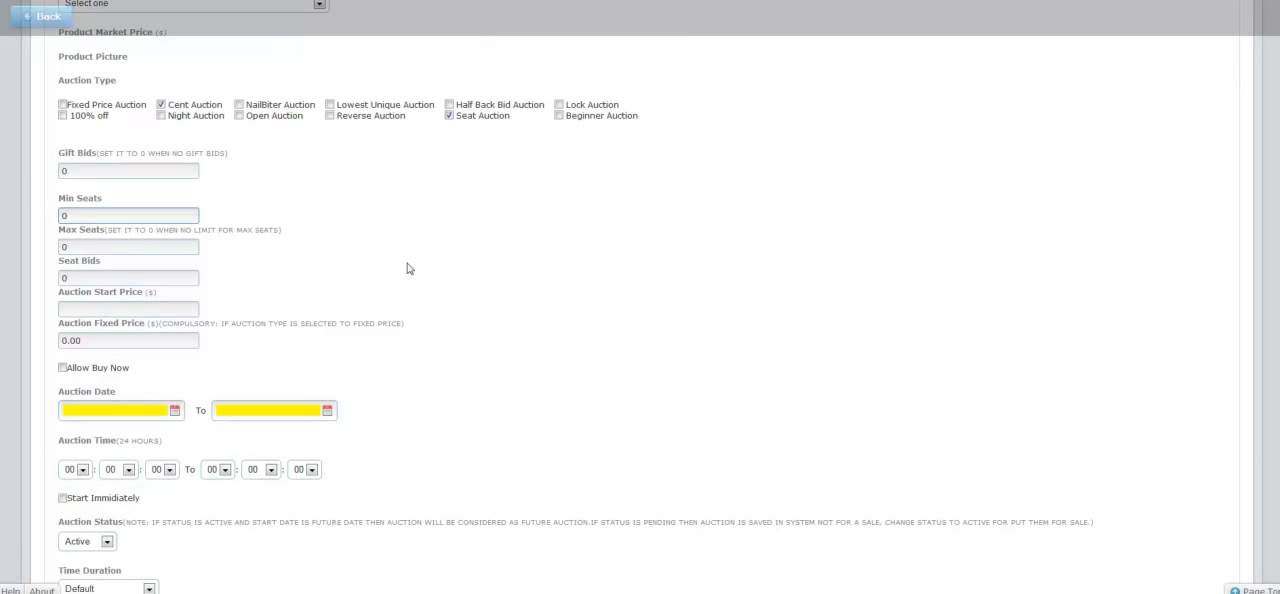
pyautogui.press('BackSpace')
pyautogui.write('10')
pyautogui.click(154, 243)
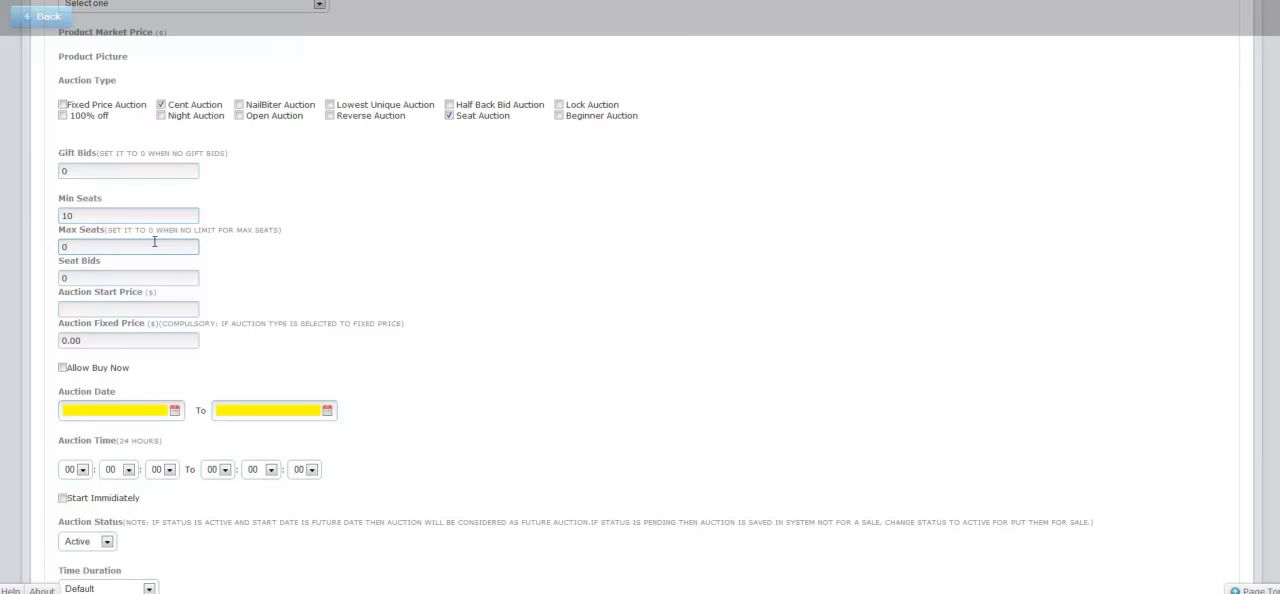
pyautogui.press('BackSpace')
pyautogui.write('10')
# - Change Min Seats to 5 and set Seat Bids to 10
pyautogui.click(100, 216)
pyautogui.press('BackSpace')
pyautogui.press('BackSpace')
pyautogui.write('5')
pyautogui.click(98, 247)
pyautogui.click(96, 274)
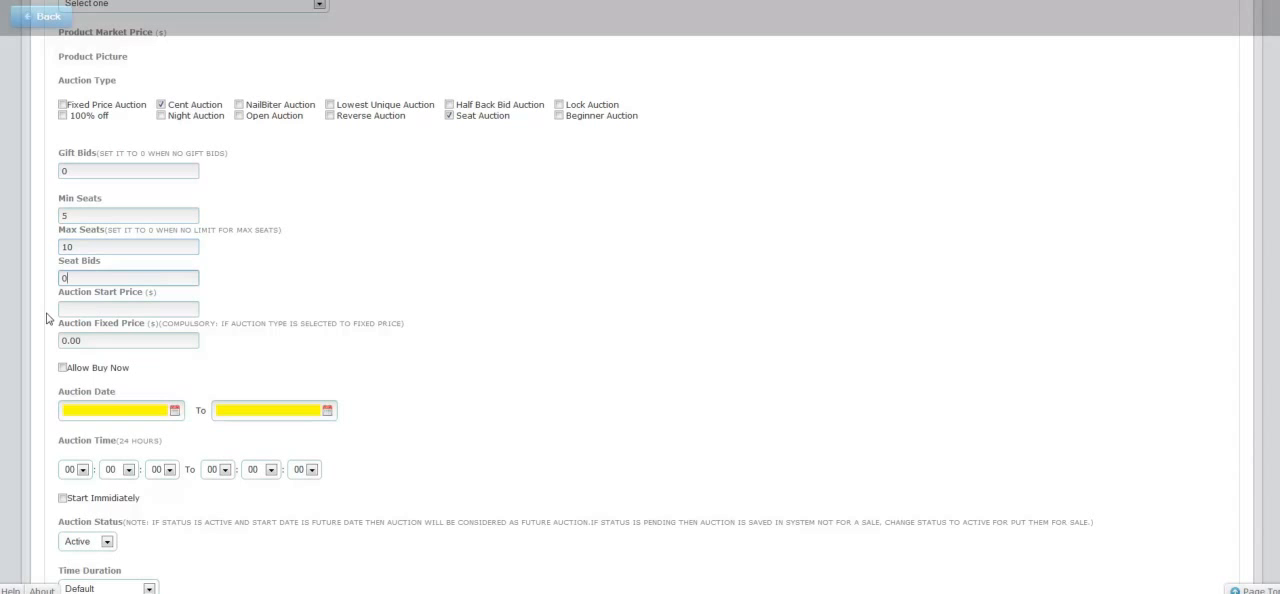
pyautogui.press('BackSpace')
pyautogui.write('10')
# - Set the Auction Start Price to 0.01 dollars
pyautogui.click(75, 311)
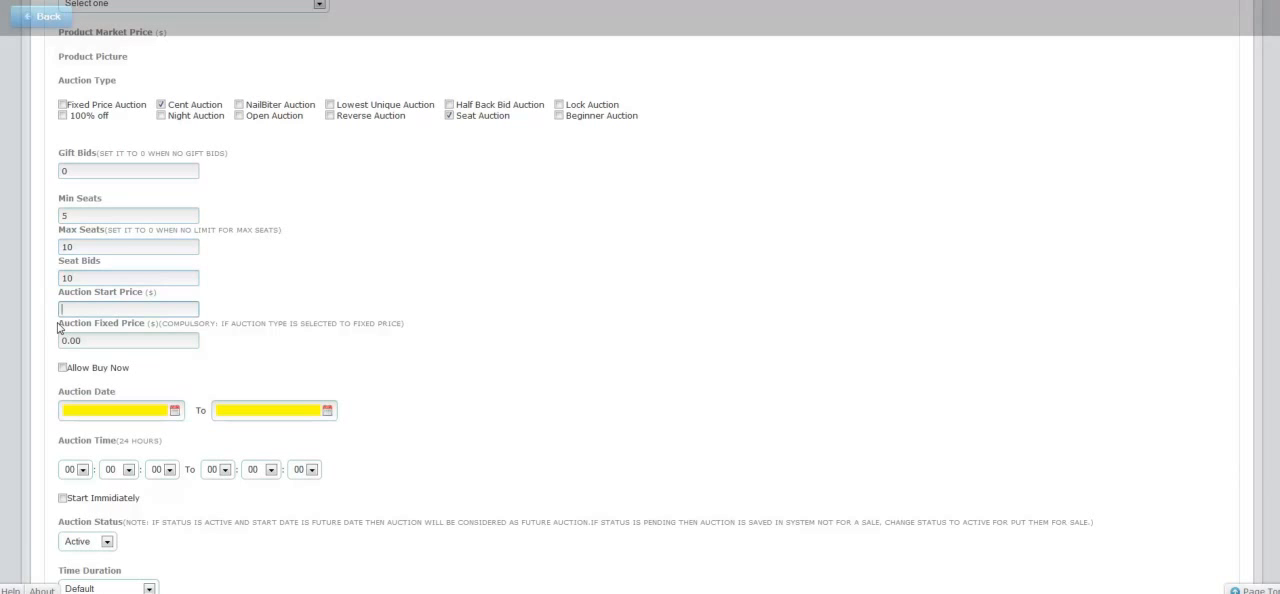
pyautogui.write('0.01')
pyautogui.click(447, 250)
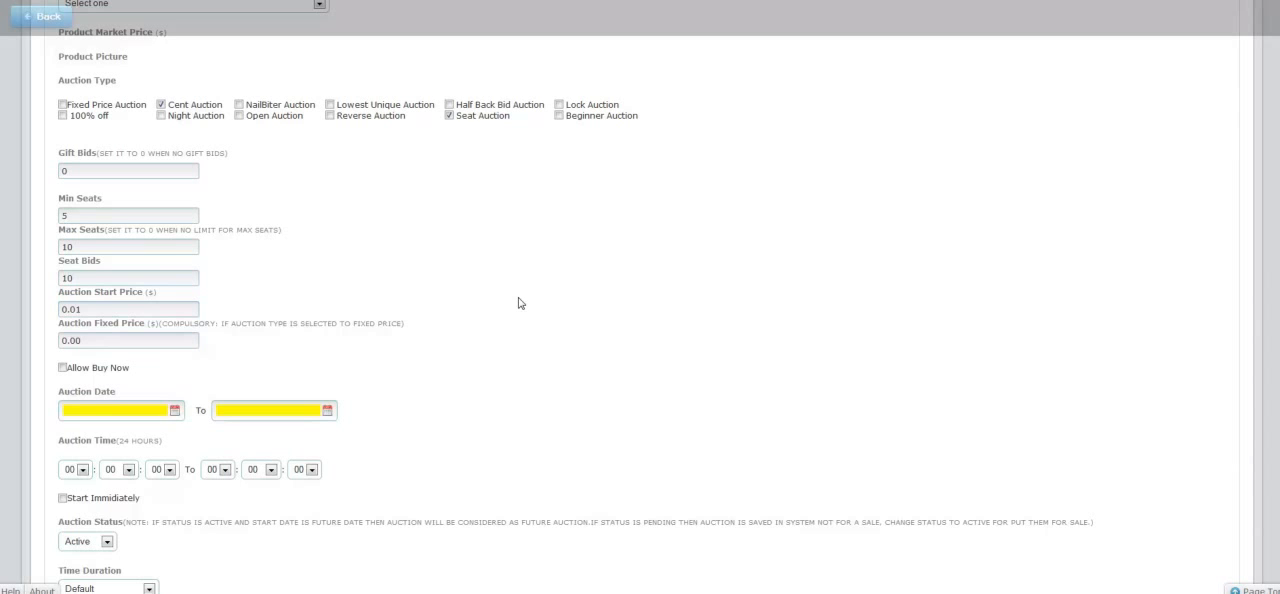
# - Replace the Seat Auction type with Lock Auction and set its Lock Type to Price Locker
pyautogui.click(449, 115)
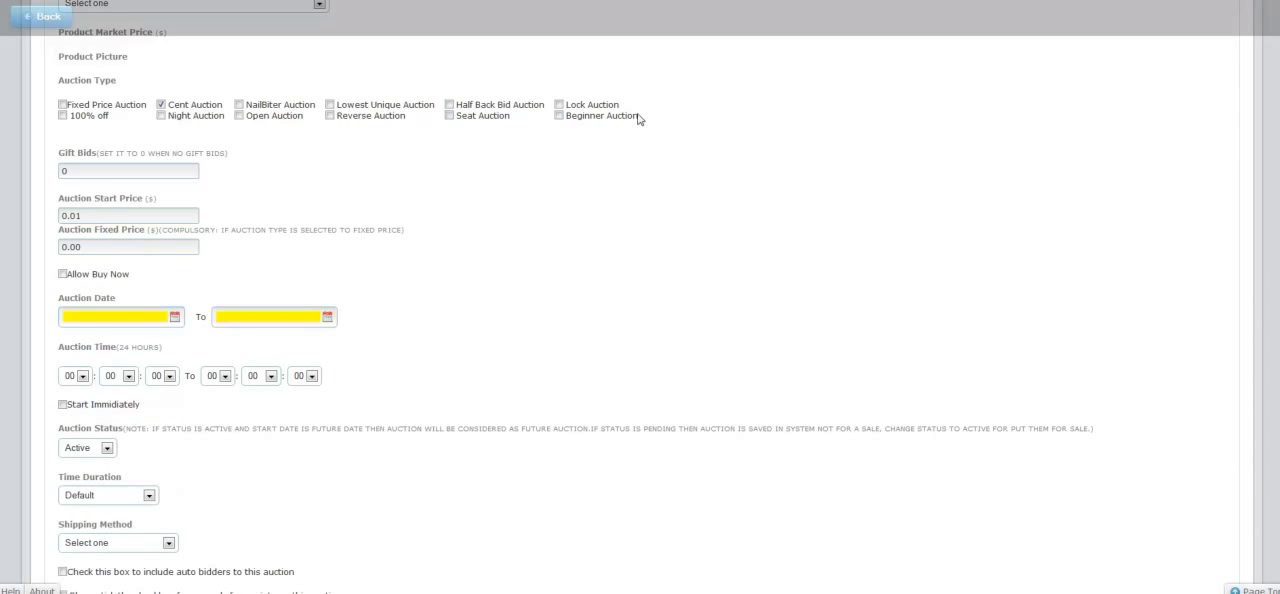
pyautogui.click(559, 104)
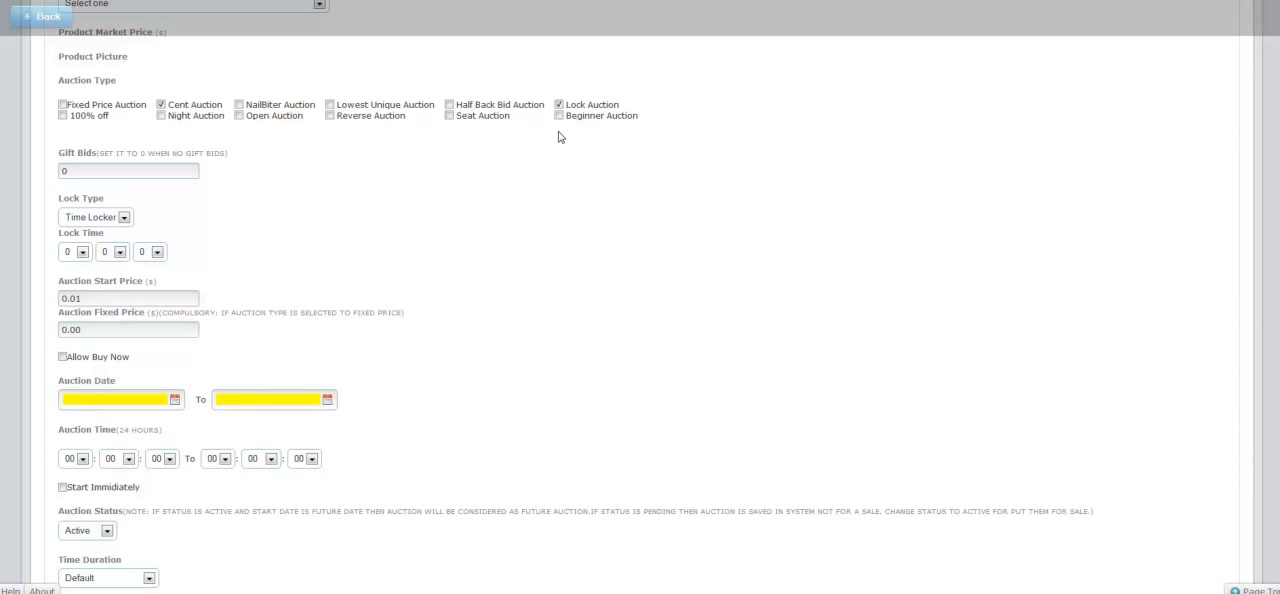
pyautogui.click(124, 218)
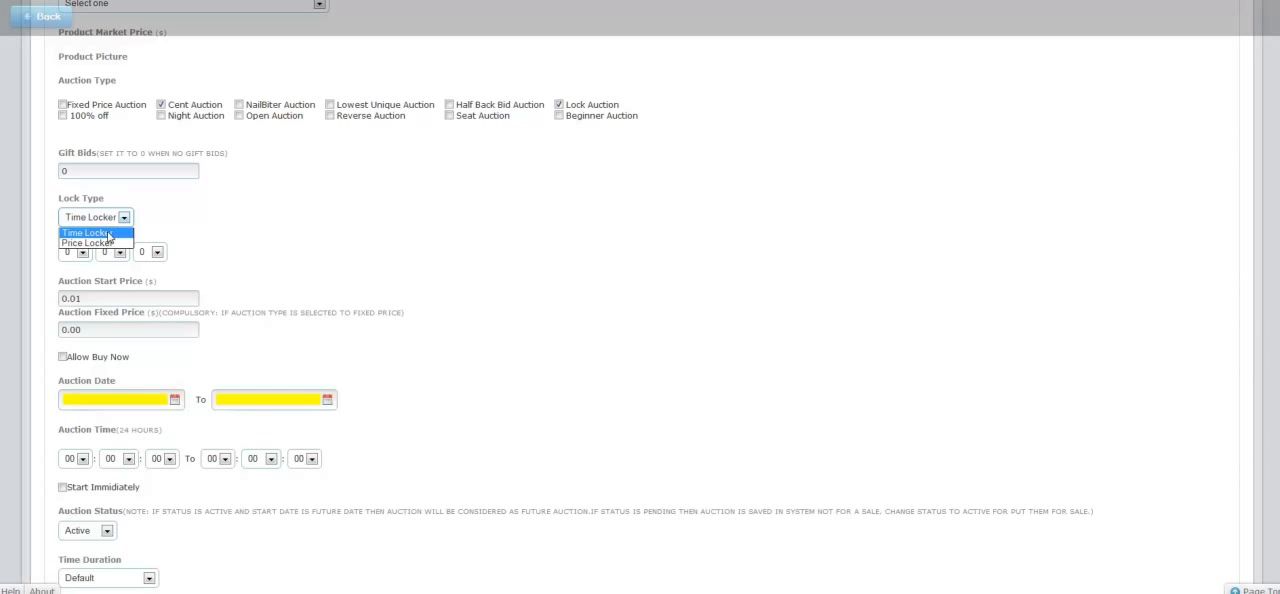
pyautogui.click(110, 234)
pyautogui.click(122, 222)
pyautogui.click(113, 243)
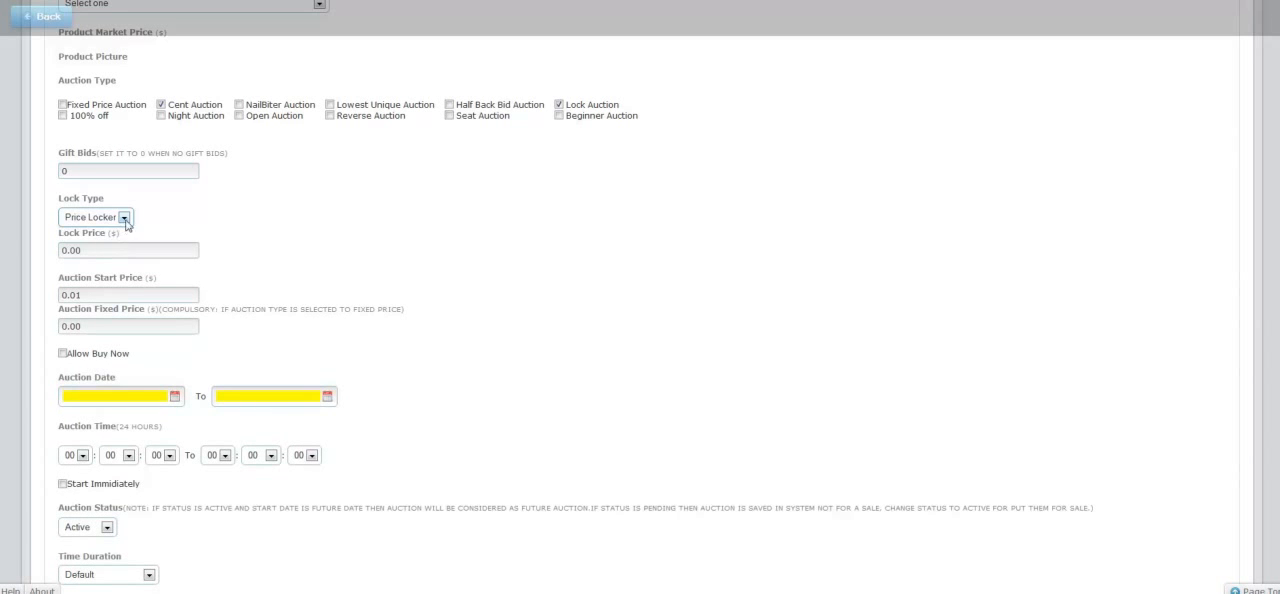
# - Keep Price Locker as the Lock Type and enter 21 as the Lock Price
pyautogui.click(124, 218)
pyautogui.click(143, 244)
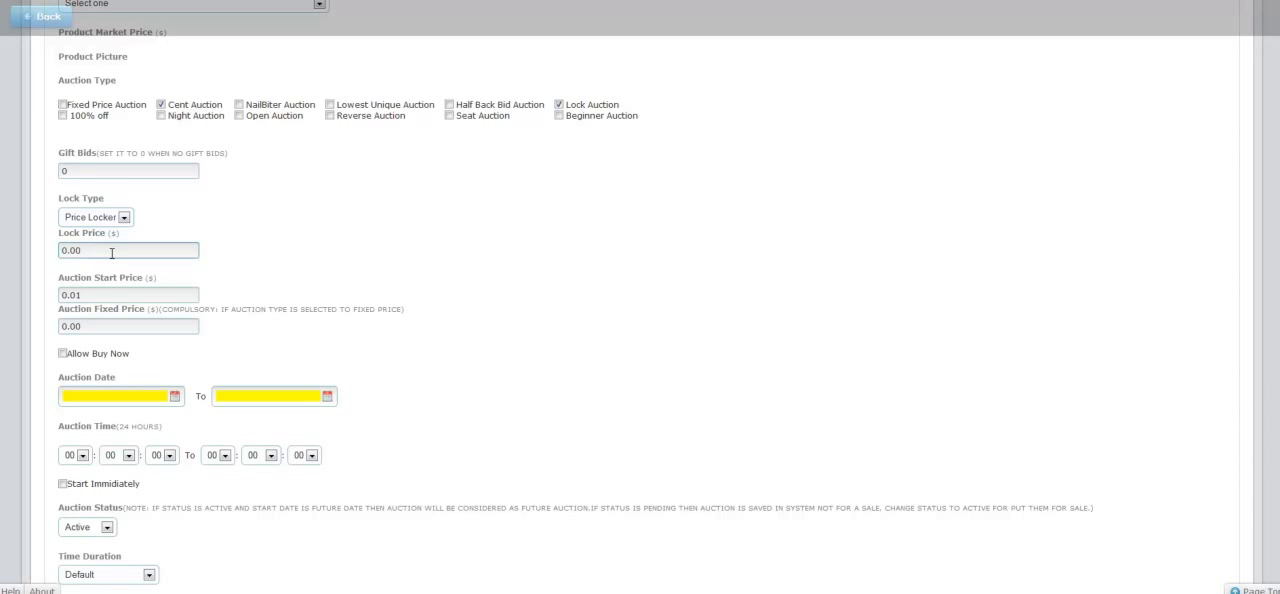
pyautogui.press('Left')
pyautogui.press('Left')
pyautogui.press('BackSpace')
pyautogui.press('BackSpace')
pyautogui.write('21')
# - Switch the Lock Type to Time Locker and try 1 as the first Lock Time value, resetting it to 0
pyautogui.click(123, 217)
pyautogui.click(110, 241)
pyautogui.click(82, 252)
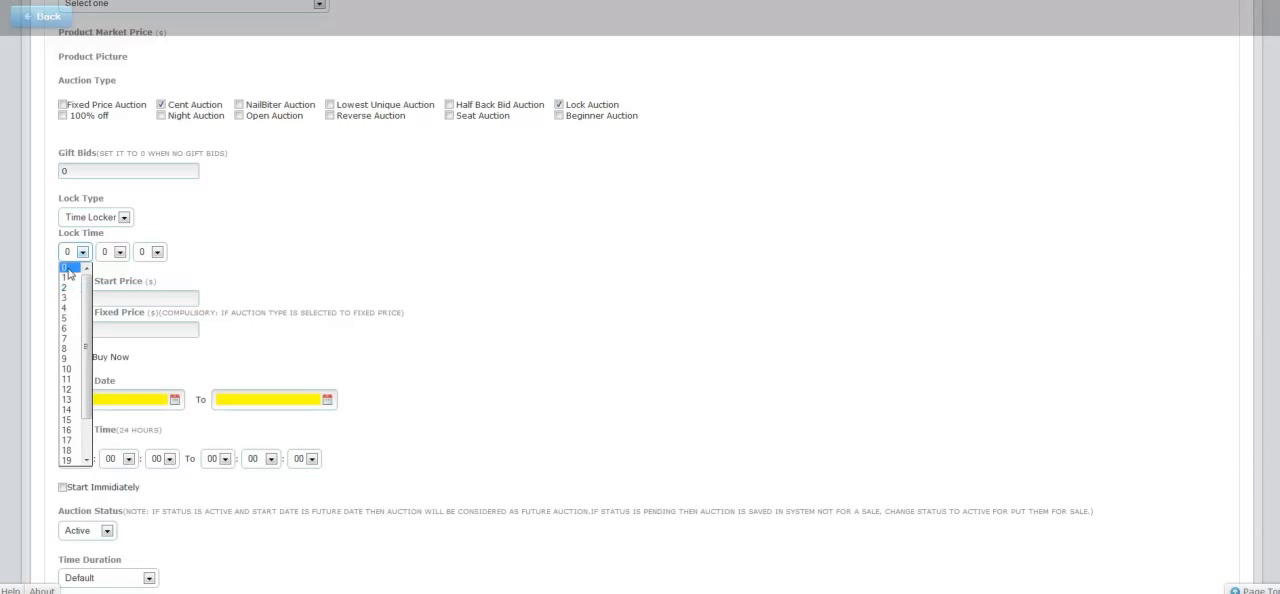
pyautogui.click(67, 278)
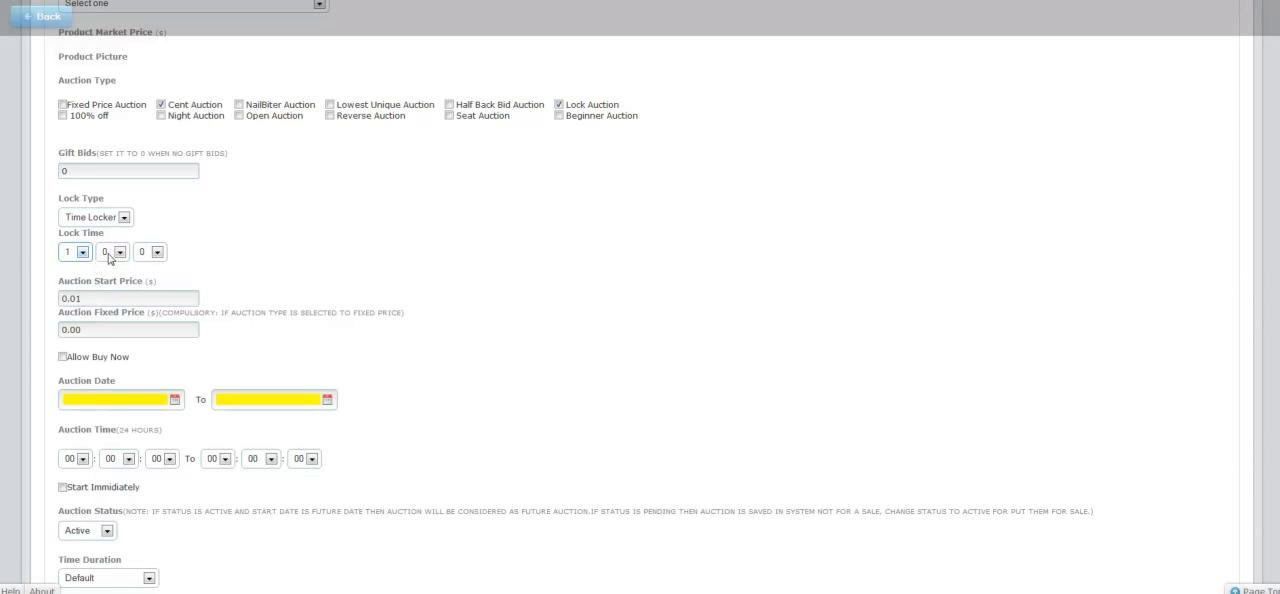
pyautogui.click(82, 253)
pyautogui.click(65, 267)
# - Set the second Lock Time value to 1 and choose a third value
pyautogui.click(119, 252)
pyautogui.click(108, 278)
pyautogui.click(151, 255)
pyautogui.scroll(-9, 147, 380)
pyautogui.click(145, 386)
# - Clear the Lock Auction type and try Beginner Auction, clearing it again so only Cent Auction is selected
pyautogui.click(558, 104)
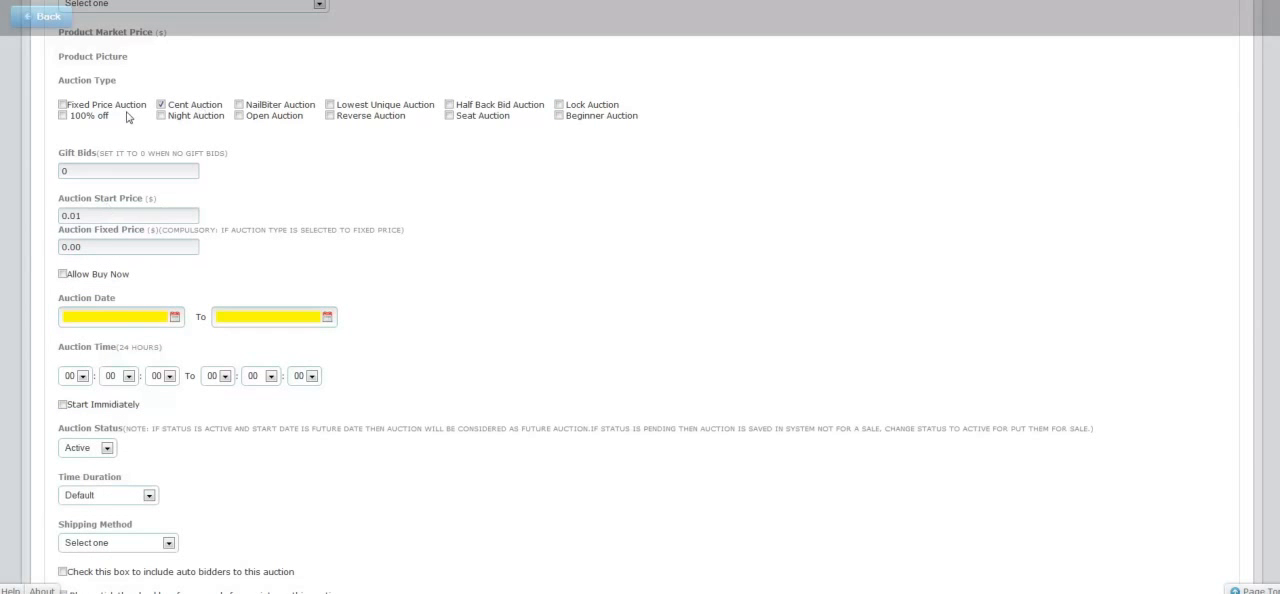
pyautogui.click(559, 116)
pyautogui.doubleClick(558, 116)
pyautogui.click(558, 116)
pyautogui.click(472, 420)
pyautogui.click(80, 170)
pyautogui.scroll(3, 540, 306)
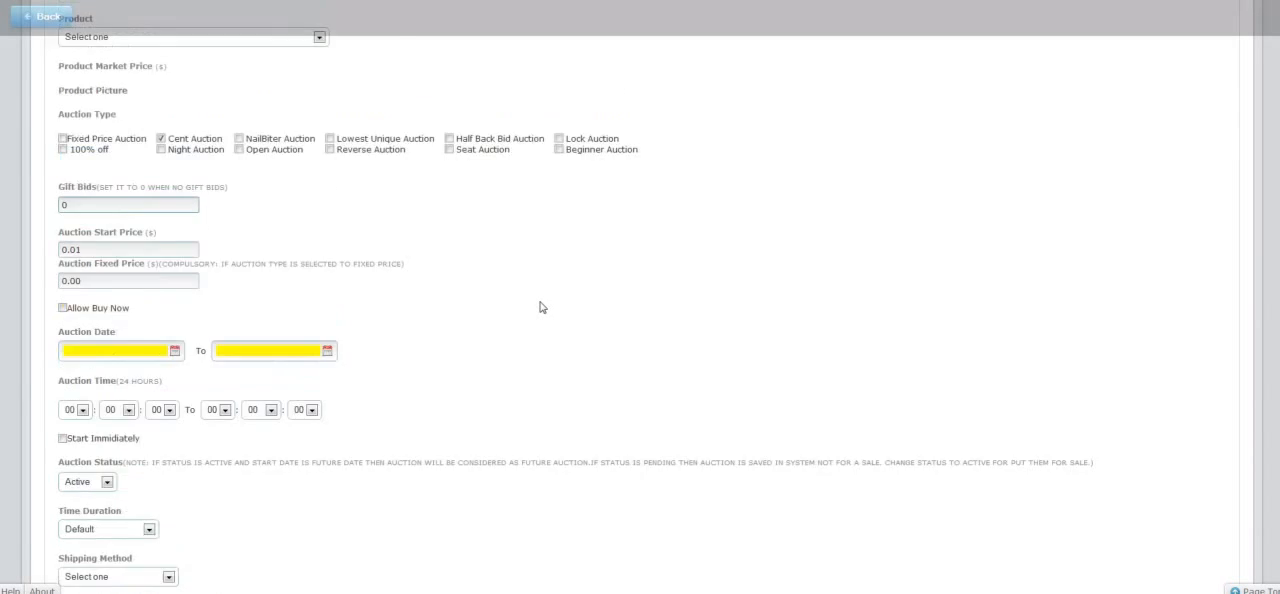
pyautogui.scroll(-6, 546, 310)
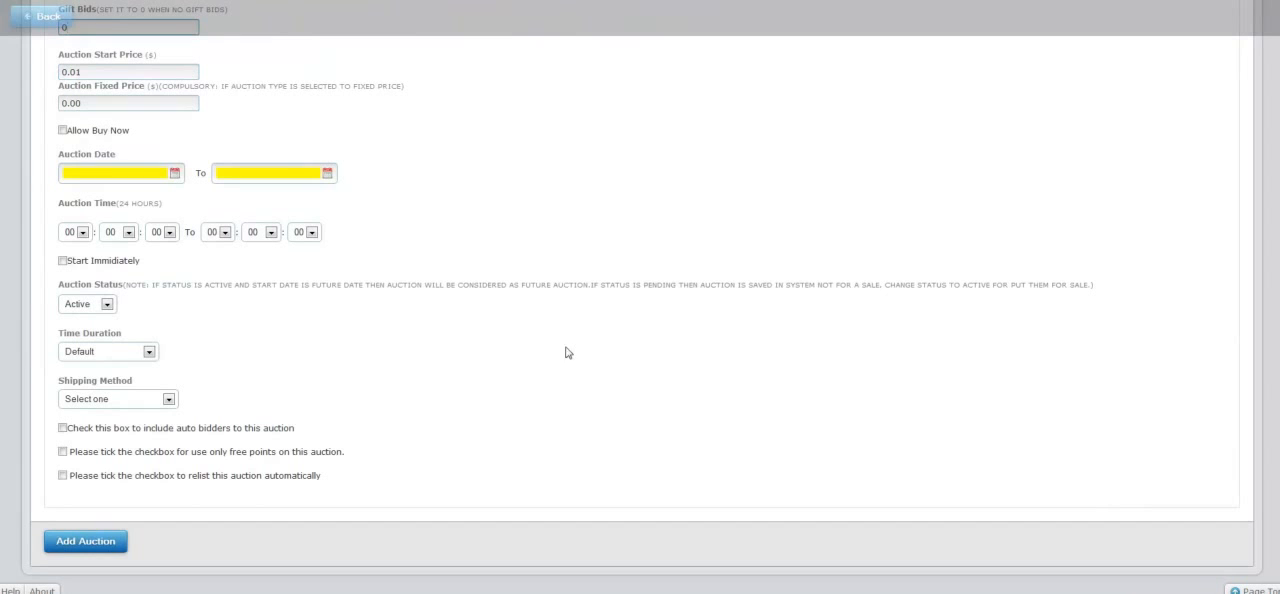